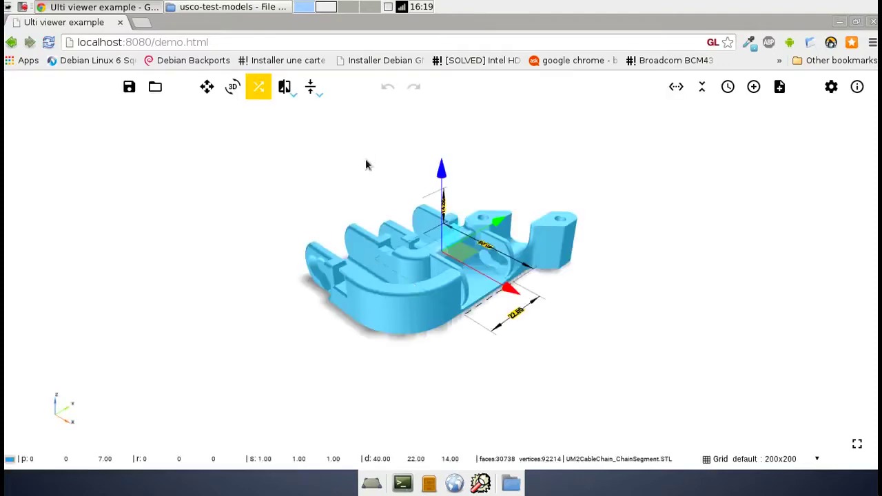
Step: Delete the chain segment model from the scene, leaving the bed end in place
left_click(644, 290)
left_click_drag(607, 326, 591, 329)
left_click_drag(601, 254, 536, 306)
left_click(444, 305)
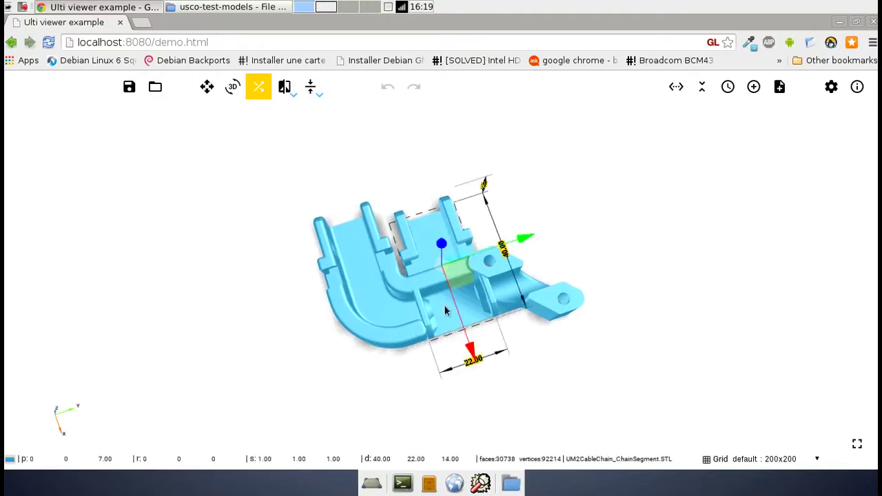
key("Delete")
left_click_drag(456, 166, 569, 169)
left_click_drag(593, 353, 511, 301)
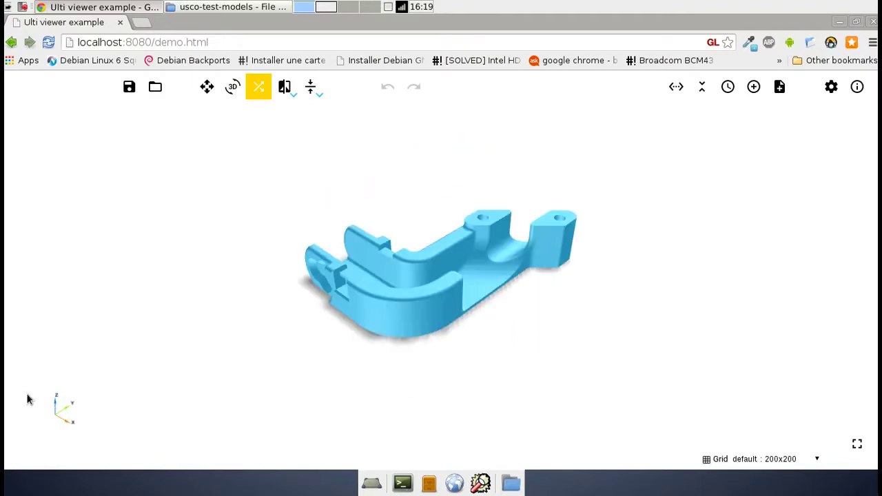
left_click(74, 398)
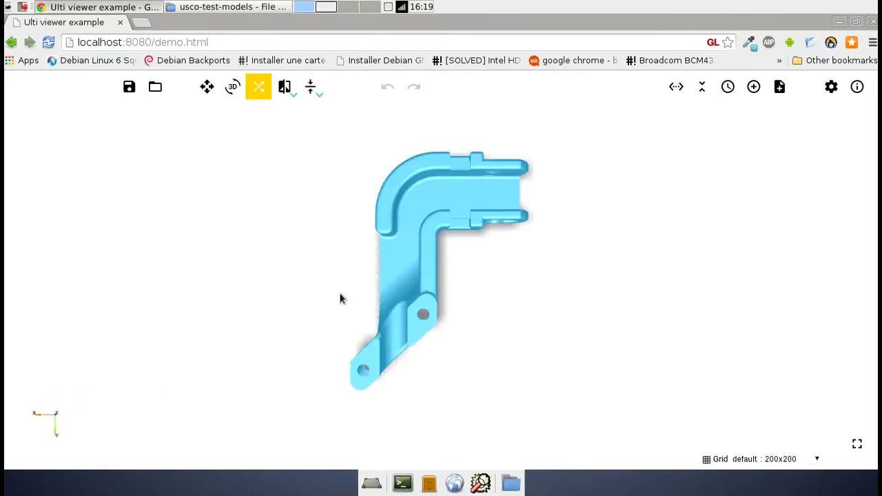
left_click_drag(339, 298, 618, 216)
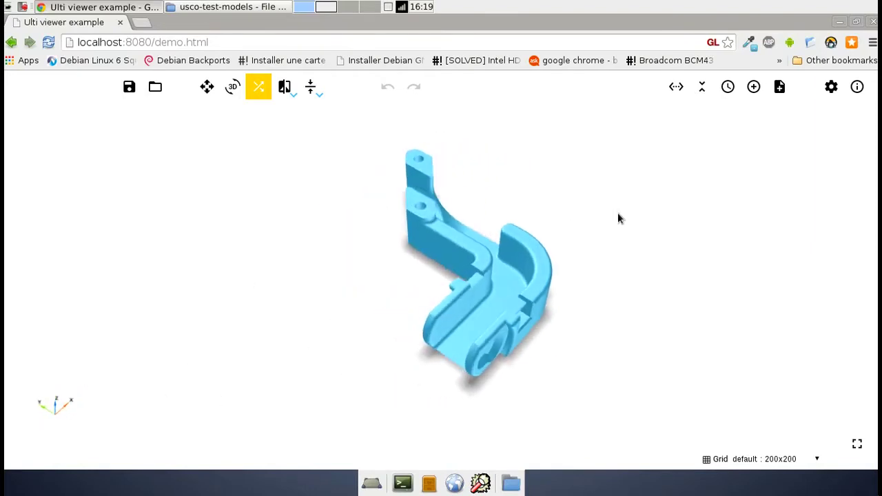
Step: Load UM2CableChain_ChainSegment.STL from the usco-test-models folder into the viewer scene
left_click(232, 7)
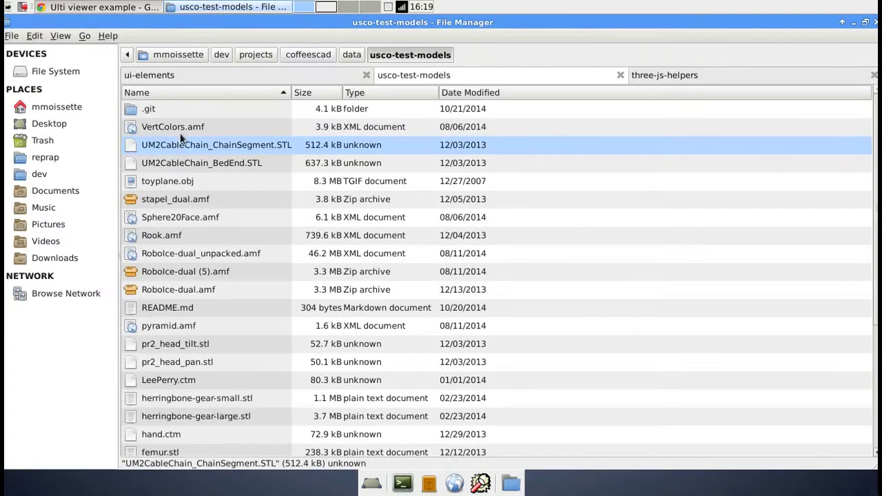
left_click_drag(202, 146, 306, 279)
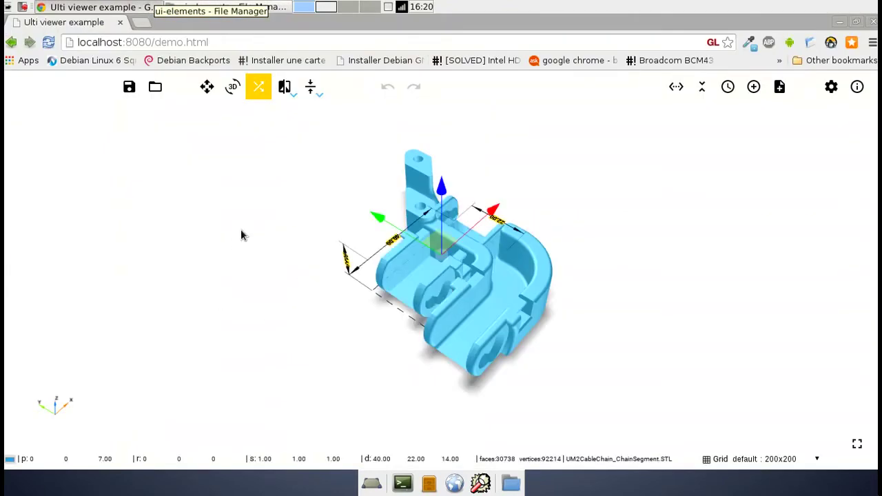
left_click_drag(305, 225, 348, 222)
scroll(385, 153, "up", 5)
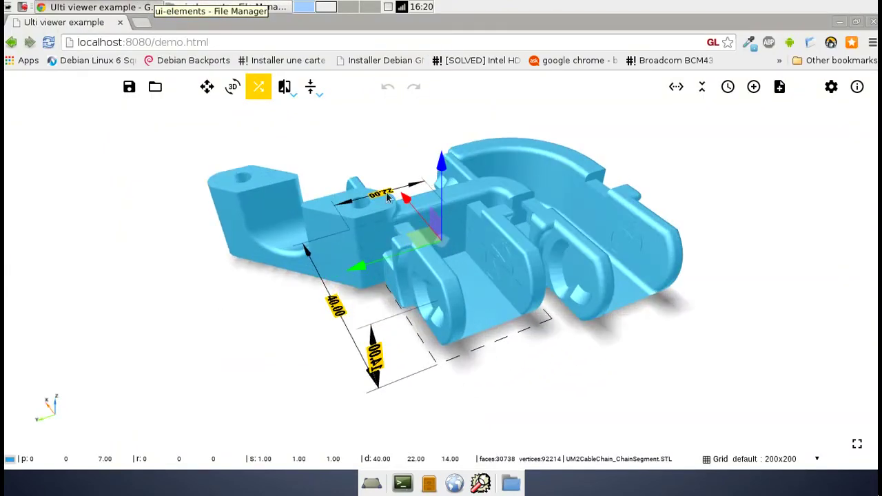
left_click_drag(426, 235, 445, 285)
left_click(150, 234)
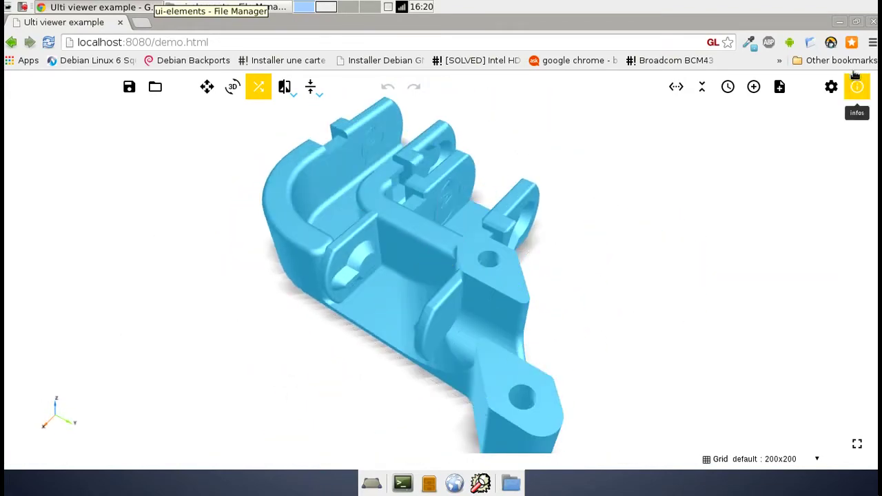
Step: Place three note annotations: on the bed end's curved rim, on the chain segment, and on the bed end's far side tab
left_click(780, 90)
left_click(287, 208)
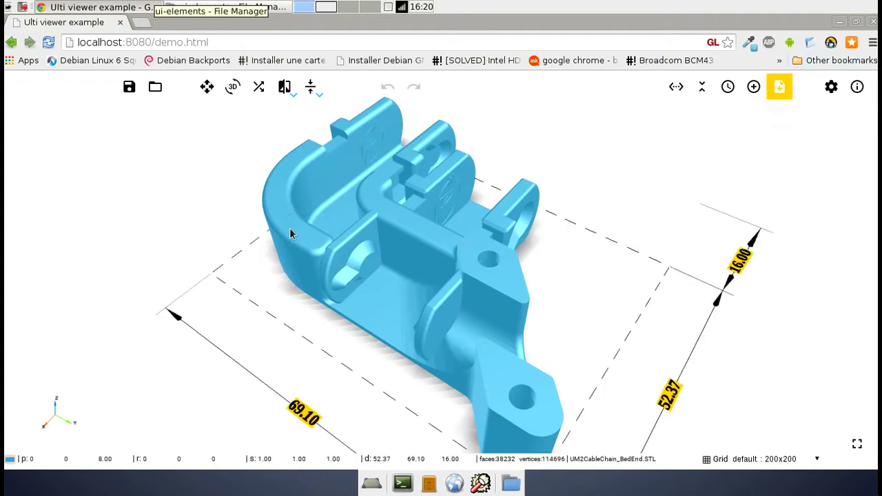
left_click(279, 204)
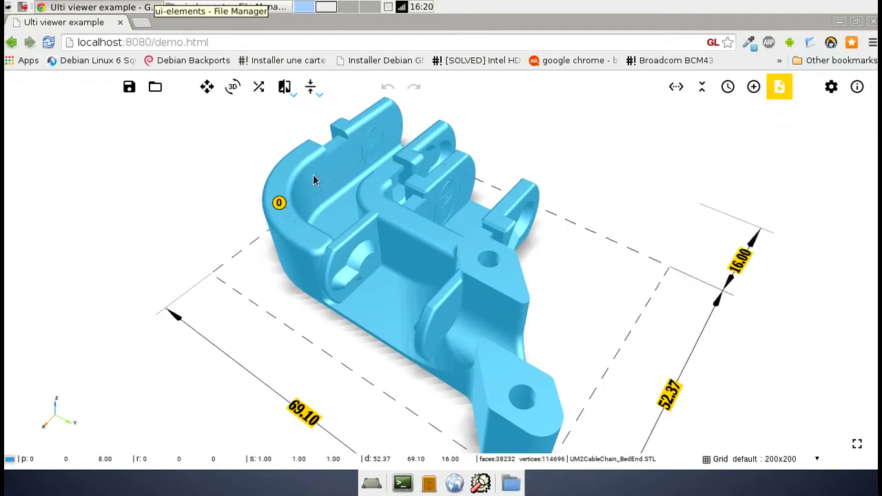
left_click(420, 185)
left_click(344, 125)
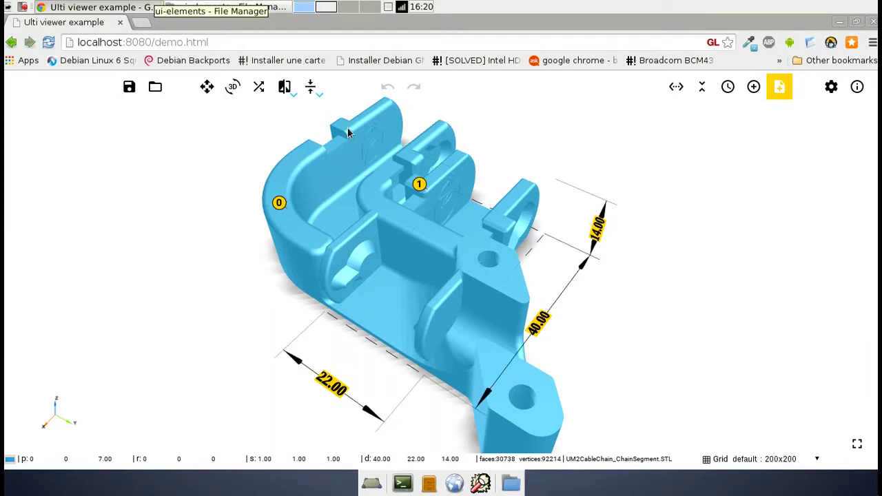
Step: Add a diameter annotation to the hole in the bed end's outermost mounting lug, using three points around its edge
left_click(754, 89)
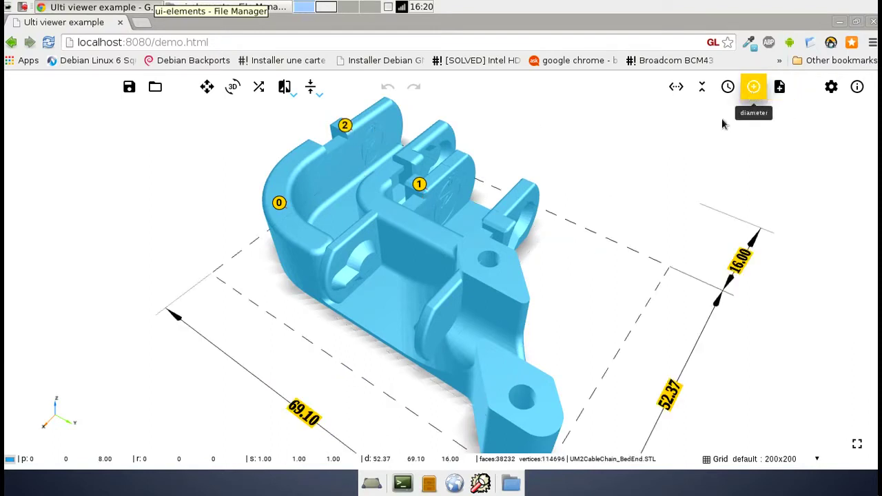
left_click(513, 383)
left_click(506, 399)
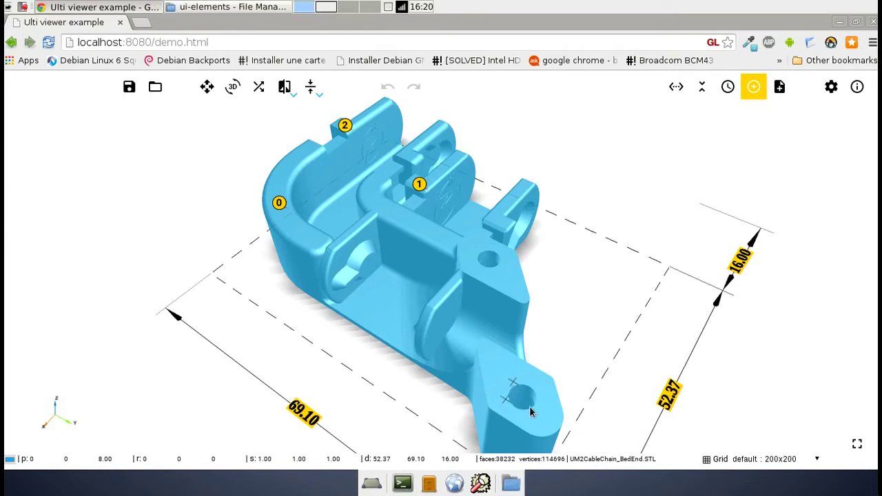
left_click(539, 408)
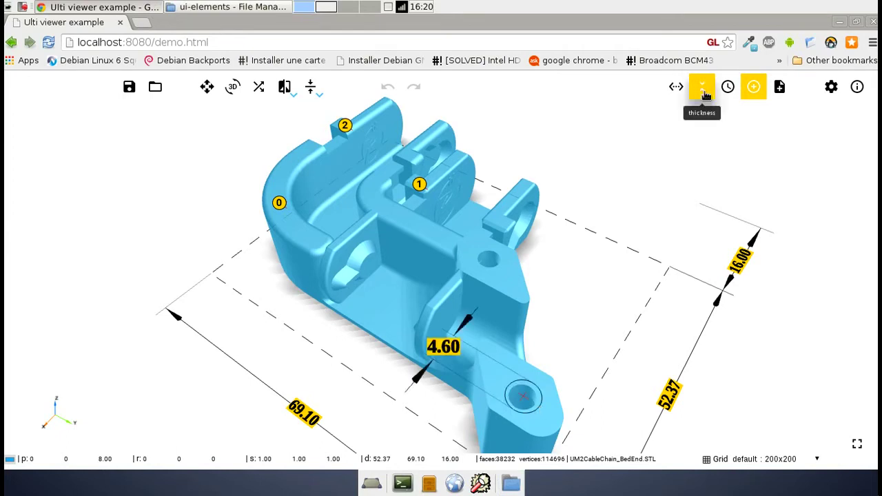
Step: Add a distance annotation from the bed end's curved rim to the chain segment's far side tab
left_click(676, 88)
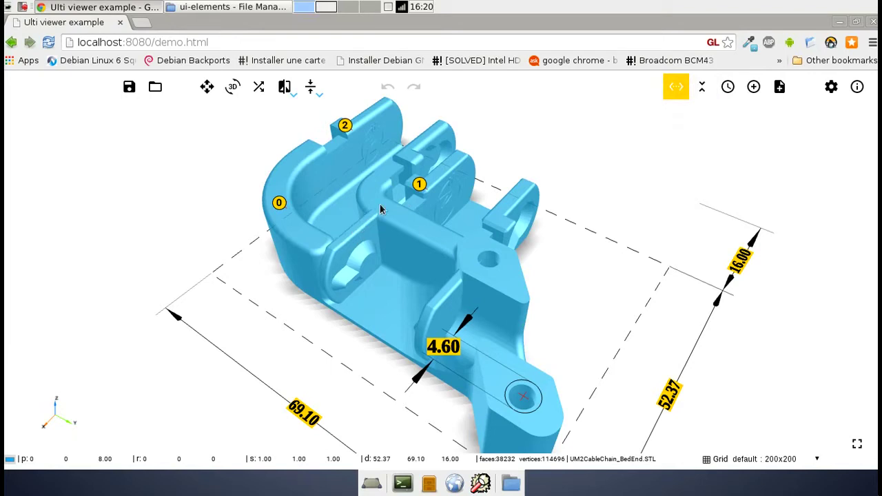
left_click(319, 239)
left_click(504, 216)
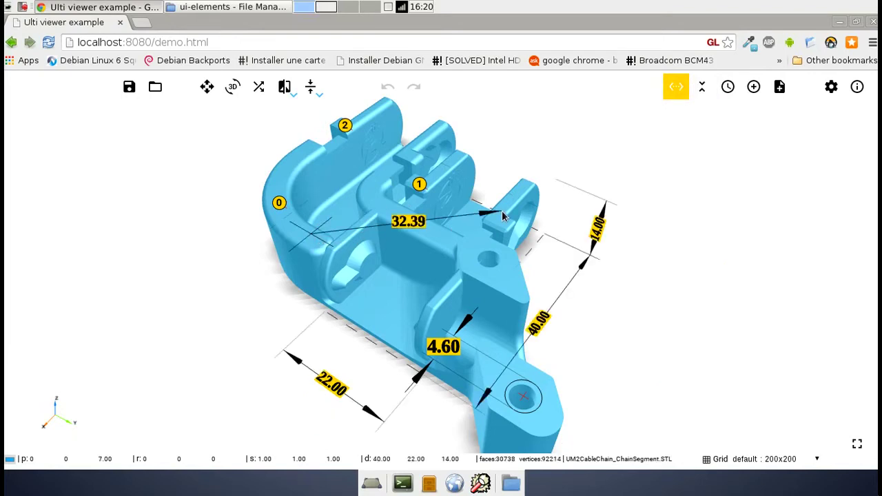
left_click(676, 87)
Step: Move the chain segment away from the bed end to about X -41.55, Y 24.02
left_click_drag(694, 299, 684, 227)
left_click(683, 227)
left_click(500, 208)
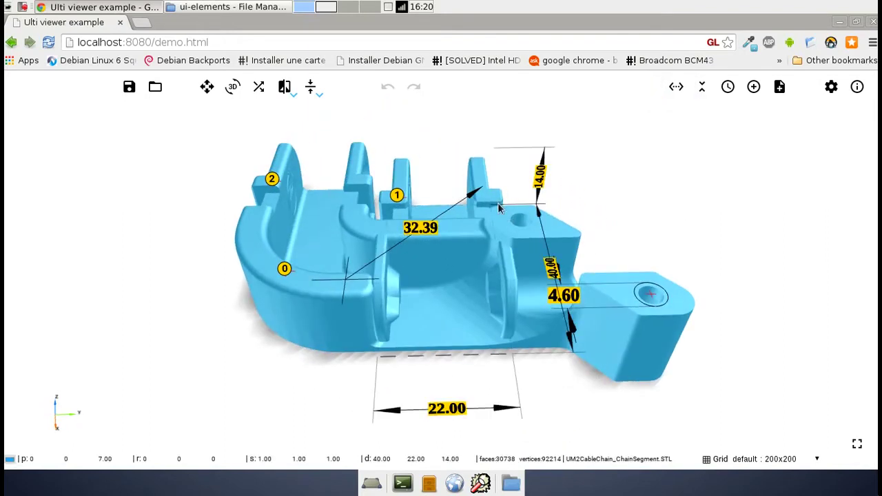
key("m")
left_click_drag(445, 257, 505, 145)
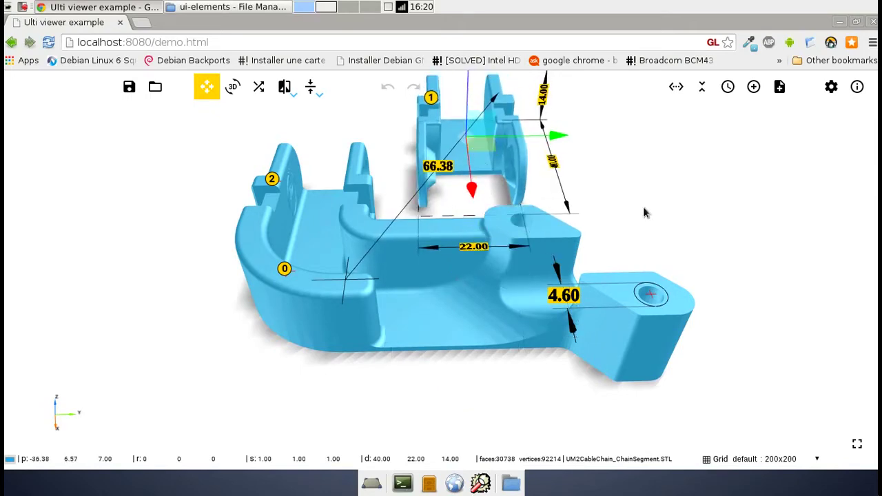
left_click_drag(643, 206, 687, 215)
scroll(687, 216, "down", 3)
left_click_drag(439, 195, 578, 211)
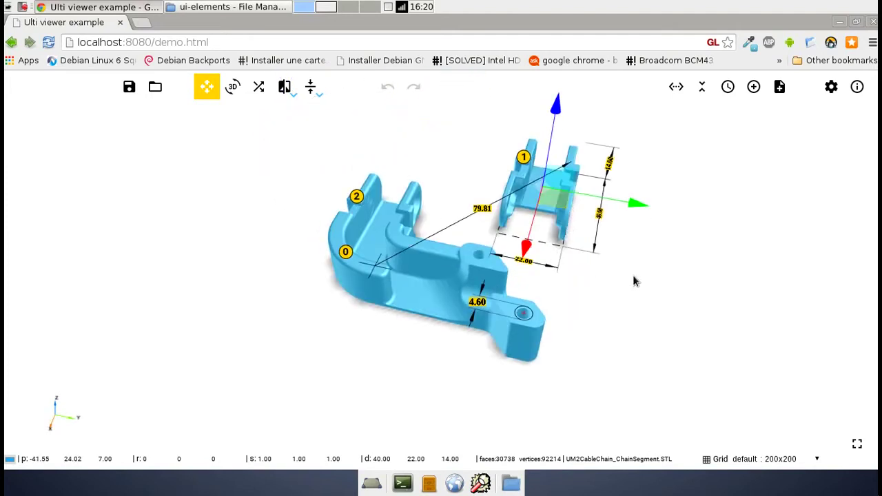
scroll(633, 276, "up", 3)
left_click(669, 329)
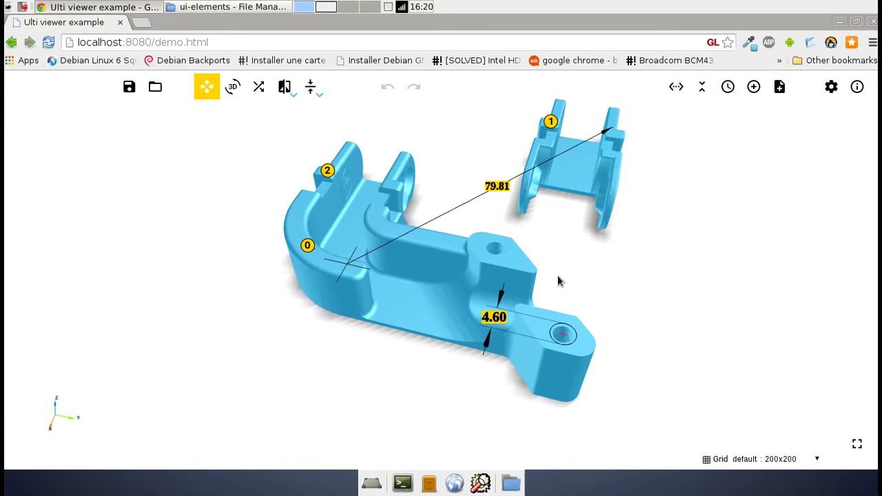
Step: Give the distance annotation the title "SomeDistance" and the notes "I am really glad this works, wow"
left_click(501, 191)
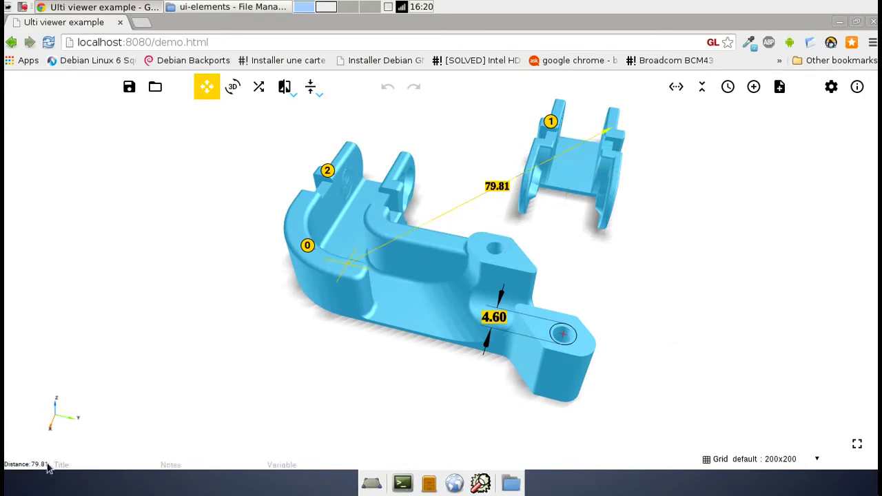
left_click(71, 464)
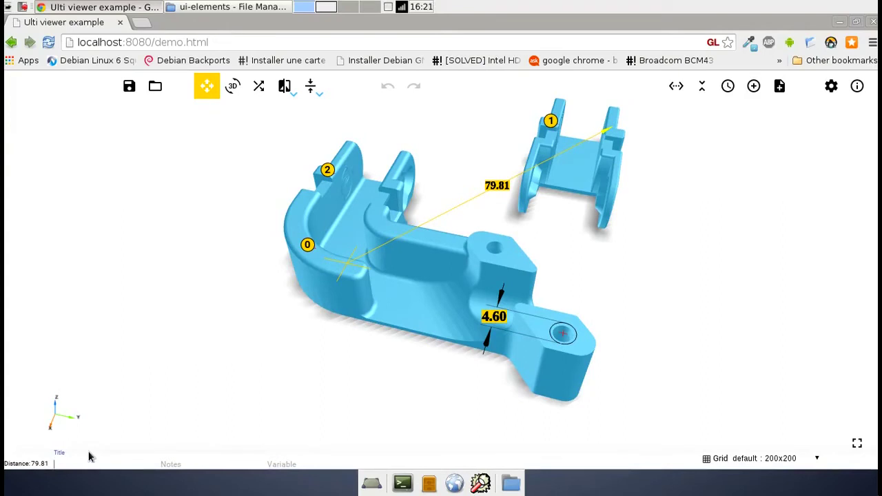
type("SomeDistance")
left_click(182, 463)
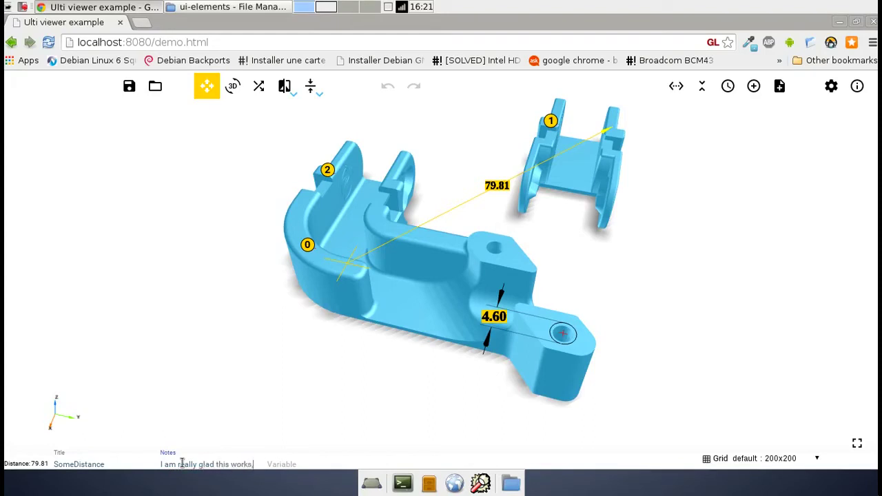
type("wow")
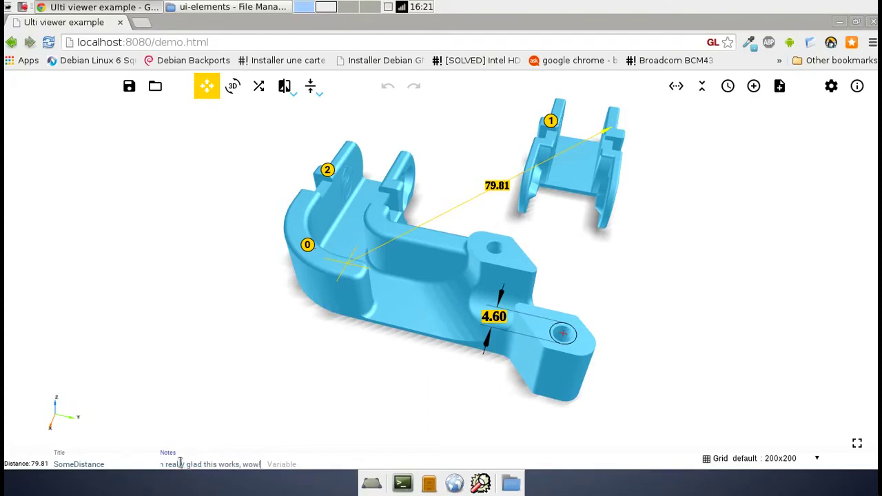
left_click_drag(180, 464, 137, 465)
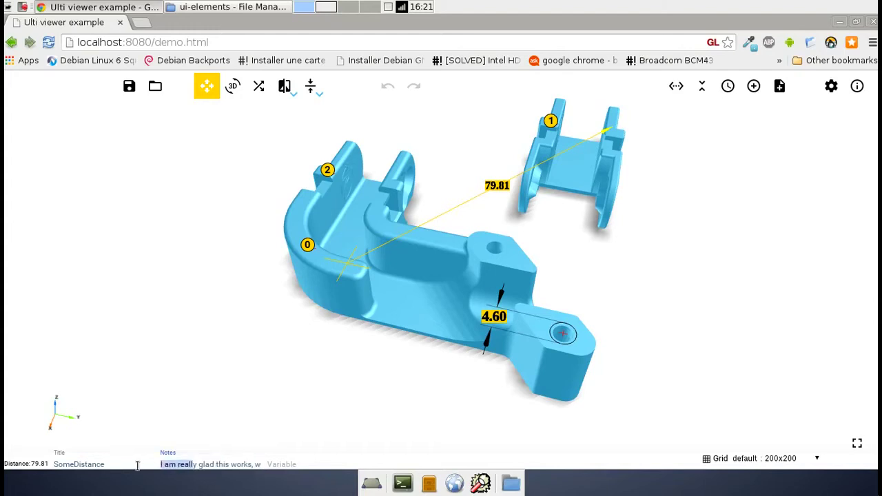
left_click(91, 464)
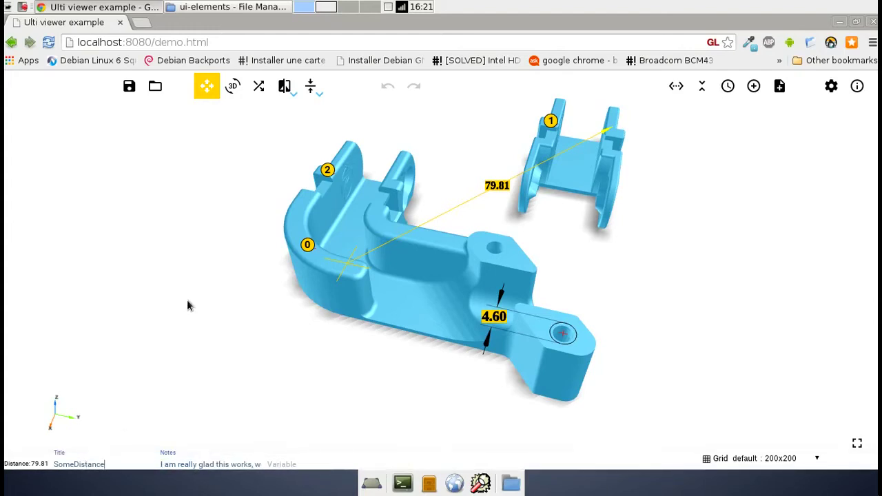
Step: Give note 0 on the bed end's curved rim the title "OhYes" and the notes "Notes are great no ?"
left_click(305, 250)
left_click(80, 465)
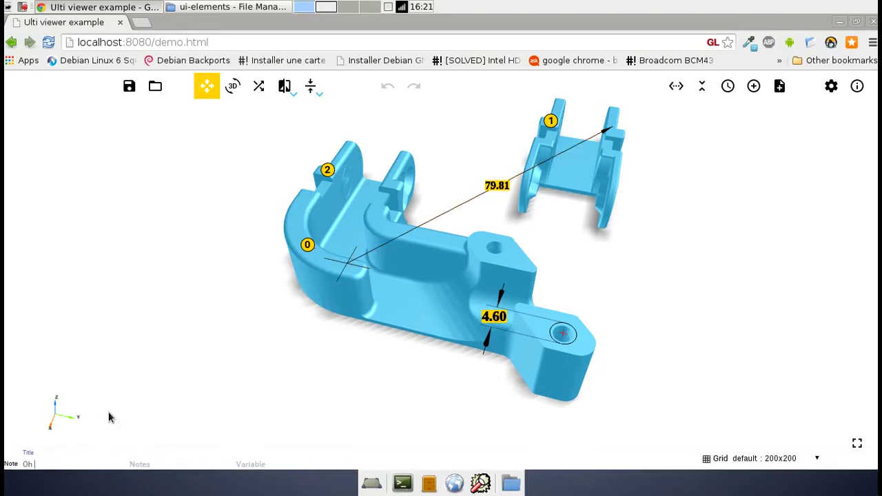
type("OhYes")
left_click(157, 462)
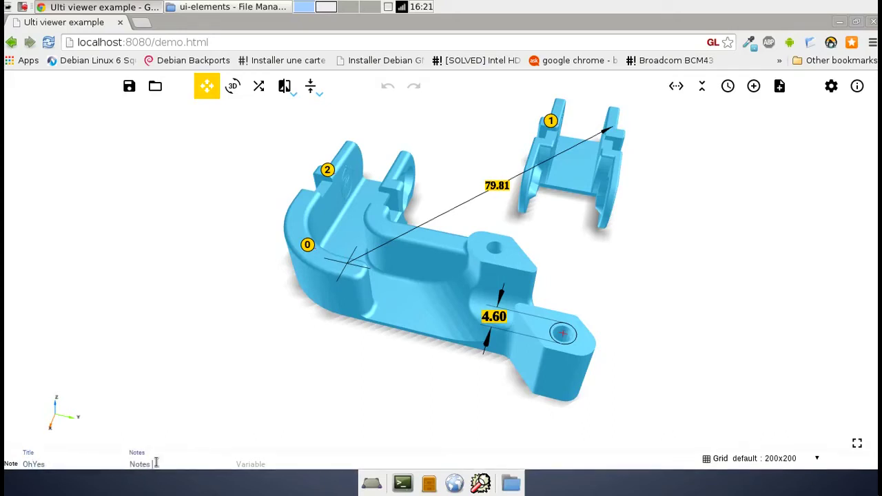
type("Notes are gre")
left_click(410, 378)
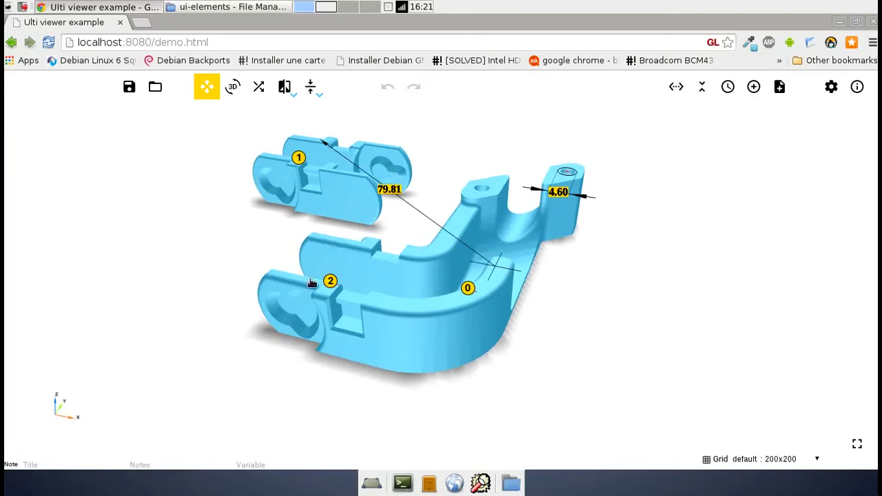
Step: Check the title and notes details of the hole's diameter annotation, note 2 and note 0
left_click(560, 193)
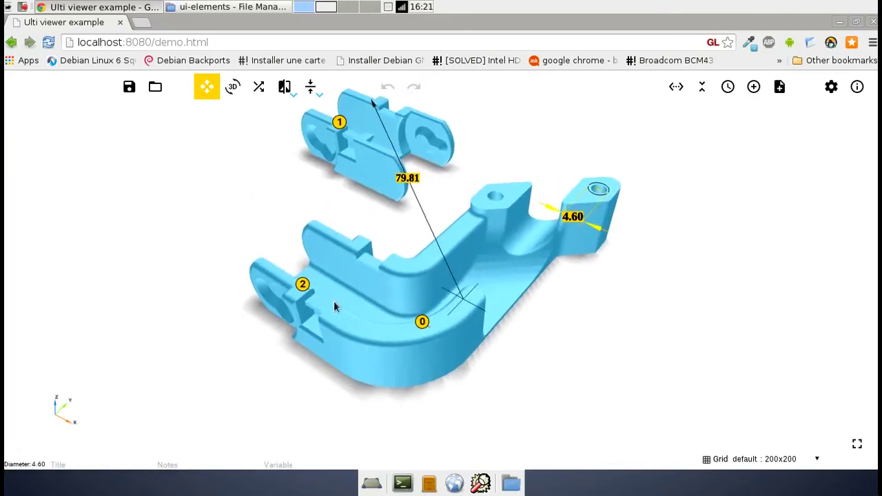
left_click(306, 289)
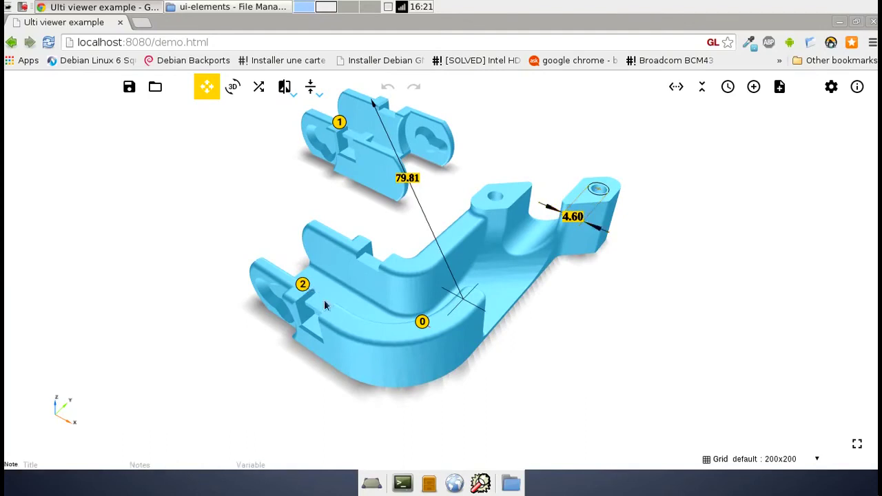
left_click(421, 324)
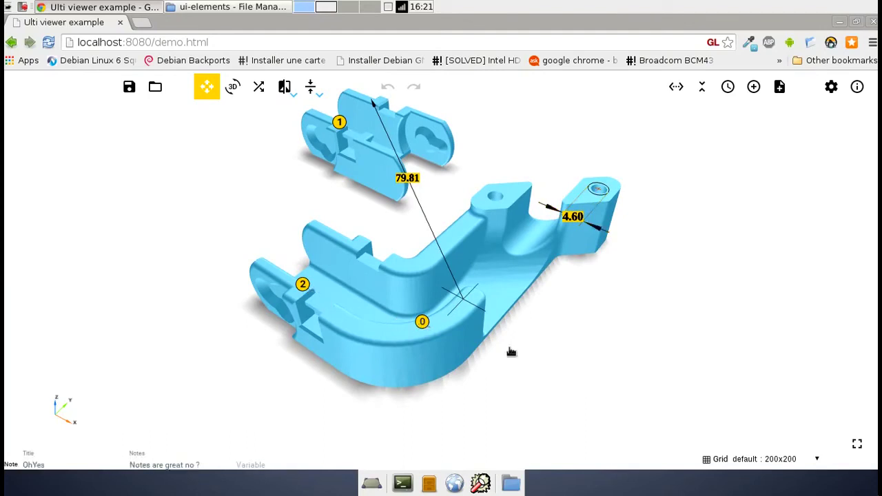
Step: Move the chain segment back toward the bed end to about X -13.60, Y 0.54
left_click_drag(657, 324, 609, 311)
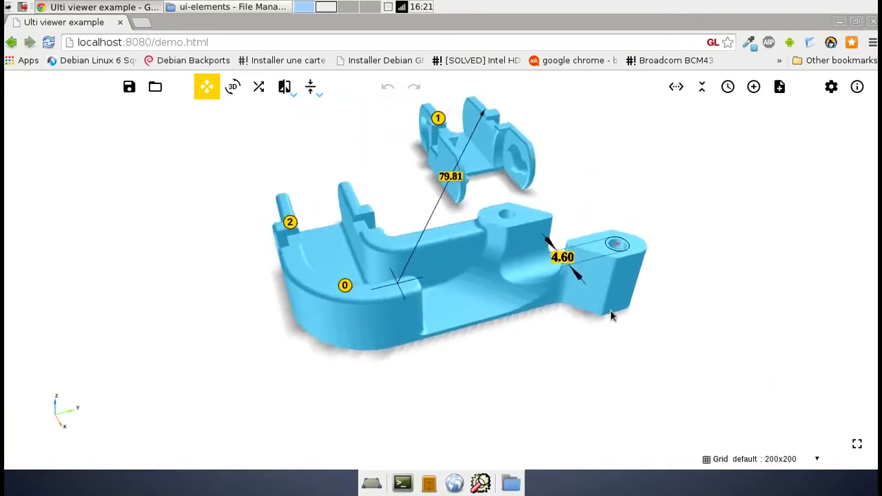
left_click(497, 165)
left_click_drag(479, 158, 441, 227)
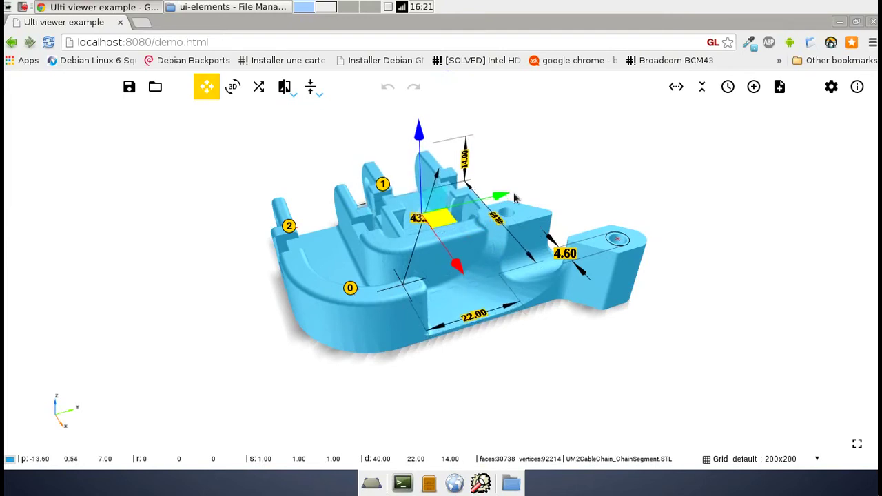
left_click(652, 167)
left_click_drag(642, 175, 641, 187)
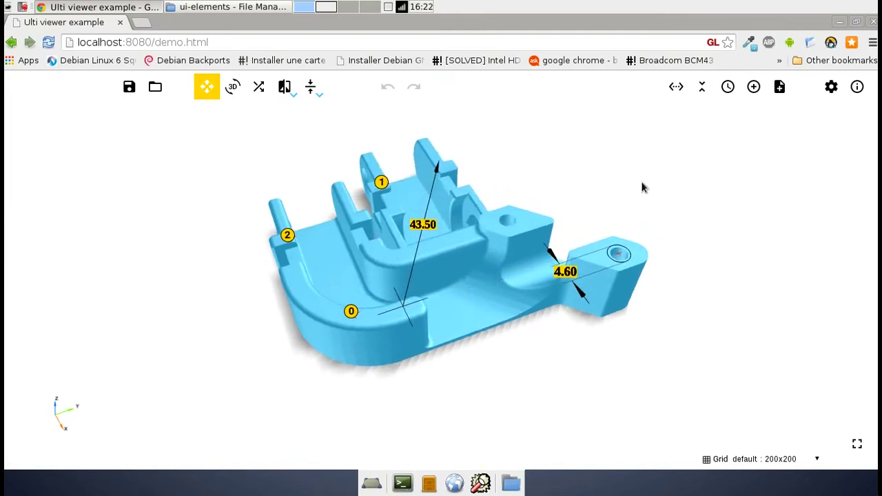
Step: Move the chain segment along the bed end to about X -5.57, Y -0.52
left_click(472, 204)
left_click_drag(448, 211, 455, 238)
Step: Add a note on the top face of the bed end's inner mounting block, beside its hole
left_click(778, 91)
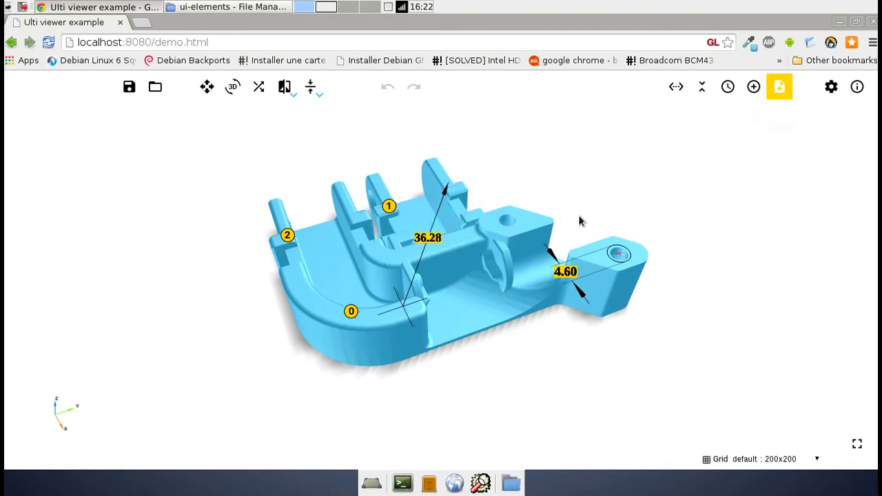
left_click(530, 224)
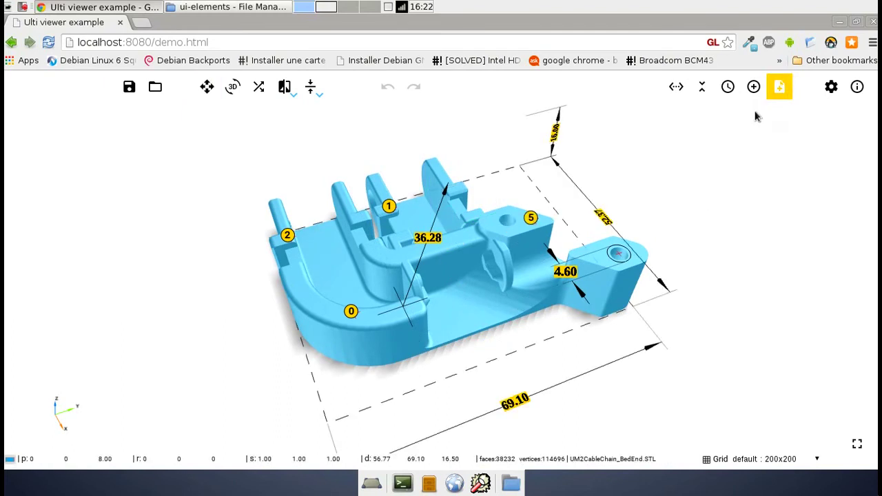
left_click(780, 86)
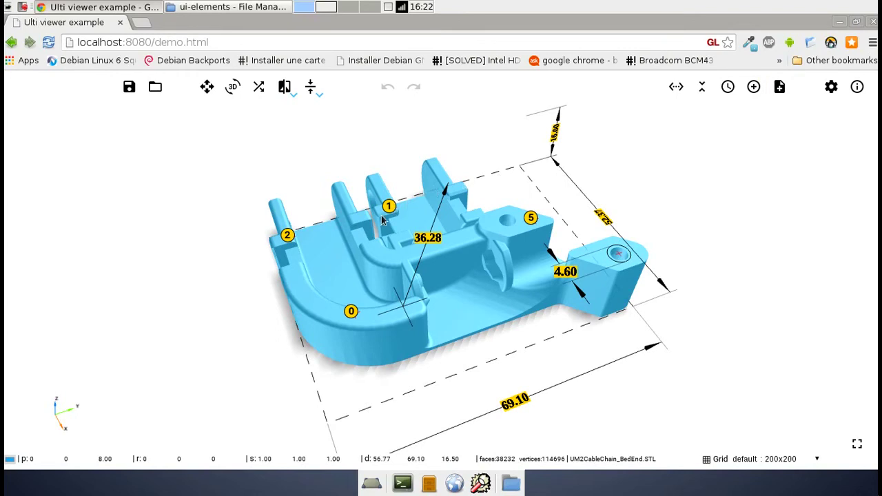
Step: Delete note 1 from the chain segment's side arm
left_click(389, 209)
left_click_drag(648, 195, 618, 196)
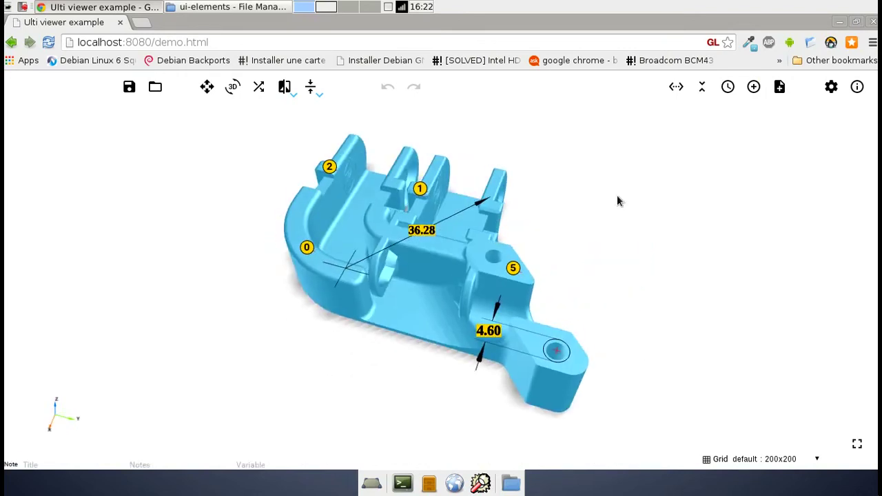
key("Delete")
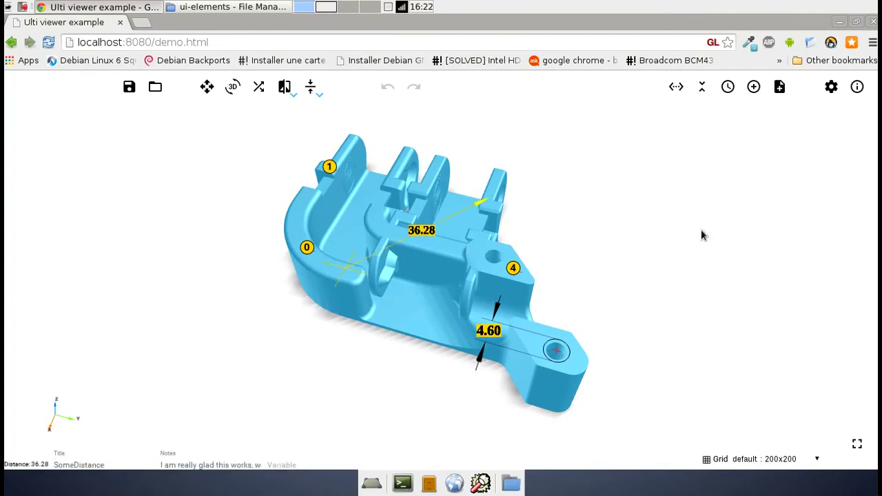
Step: Add a thickness annotation on the chain segment's outer side arm, beside its round recess
left_click(705, 90)
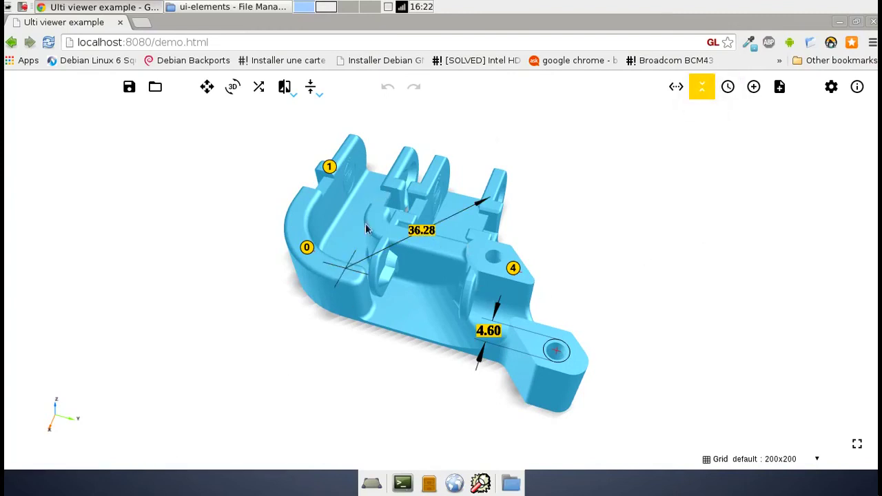
left_click_drag(347, 367, 371, 371)
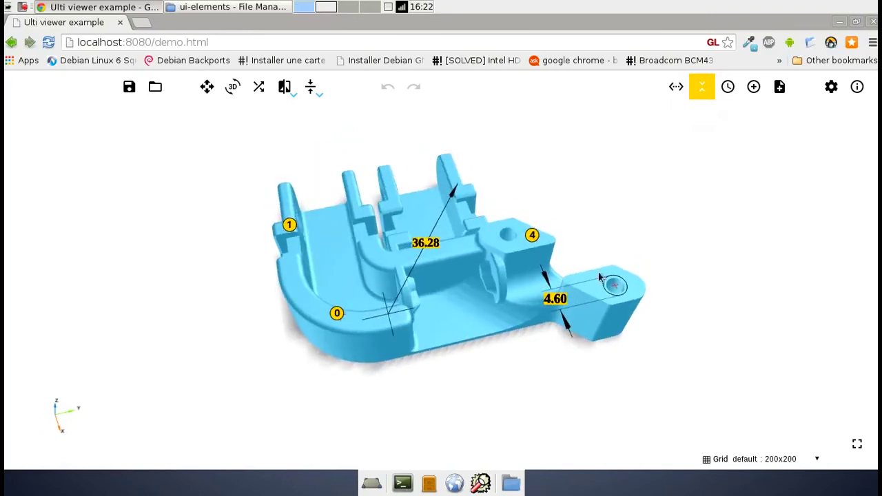
left_click_drag(684, 337, 539, 208)
left_click(541, 253)
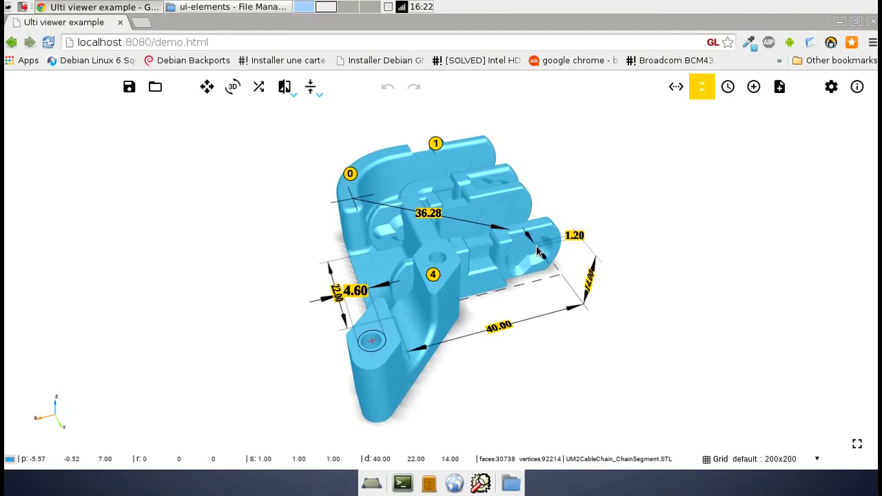
left_click_drag(678, 232, 668, 248)
left_click(692, 337)
Step: Add a second thickness annotation on the edge of the chain segment's opposite side arm
scroll(717, 307, "up", 5)
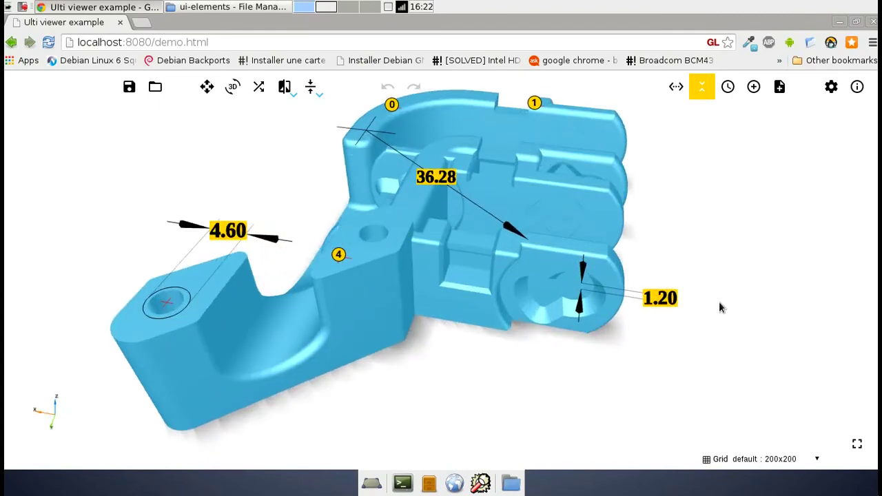
left_click_drag(703, 338, 686, 306)
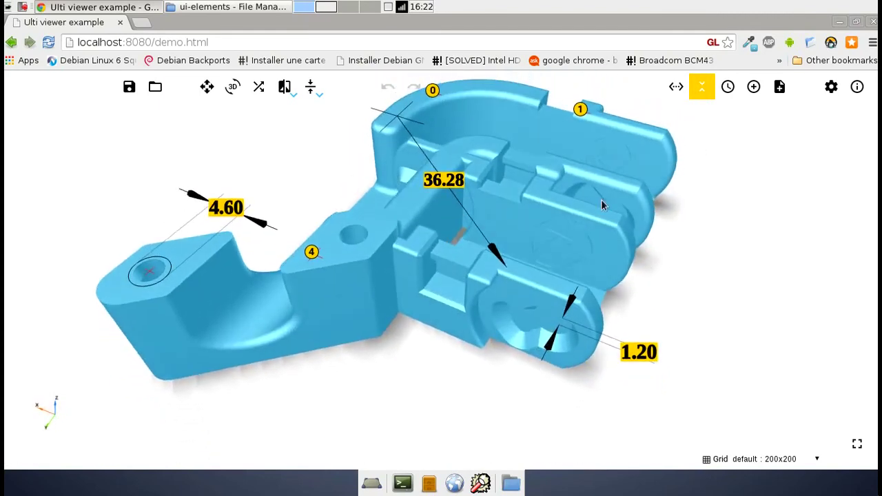
left_click(602, 222)
left_click(737, 261)
left_click_drag(749, 272, 754, 366)
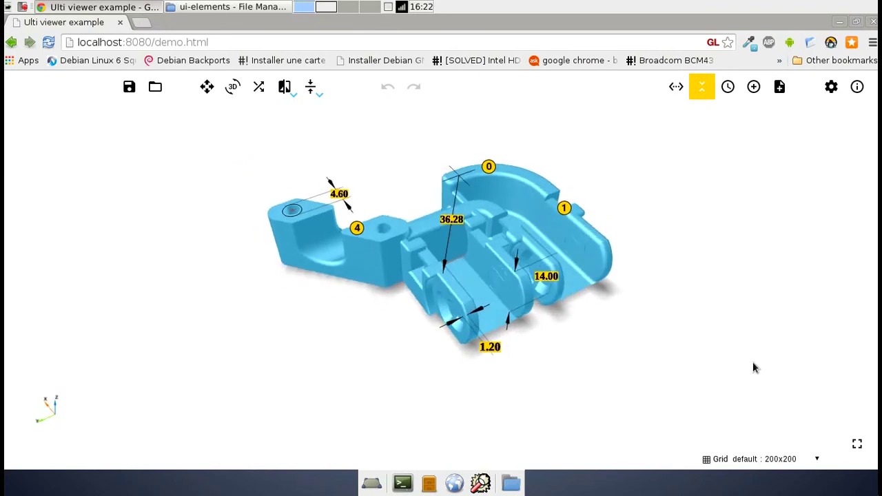
Step: Leave the thickness tool and delete the 14.00 thickness annotation from the chain segment
left_click(699, 93)
left_click(518, 298)
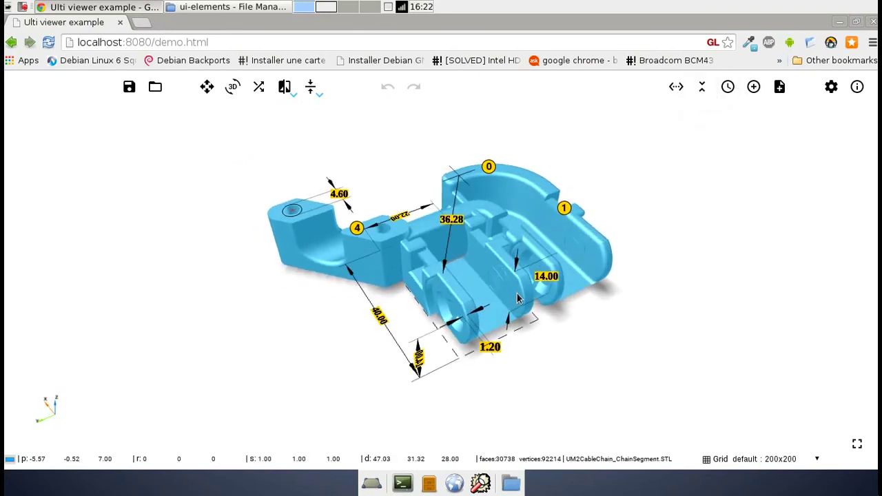
left_click(546, 279)
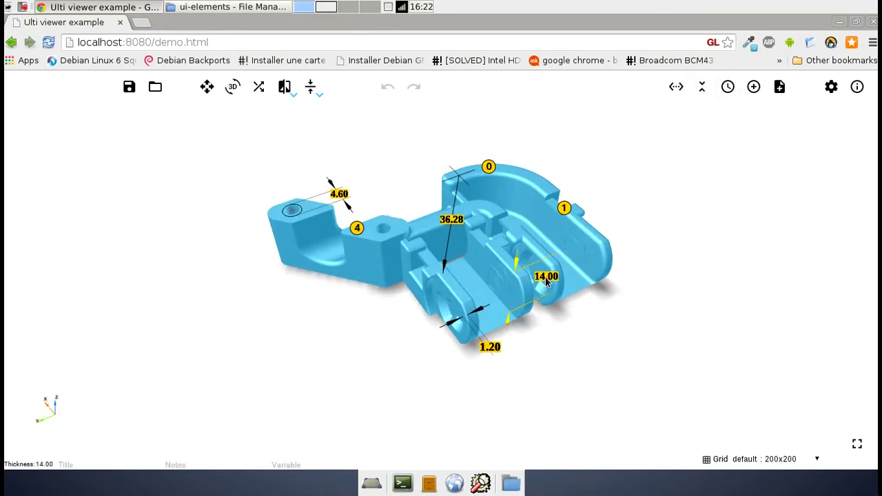
left_click(634, 337)
left_click_drag(580, 407, 642, 404)
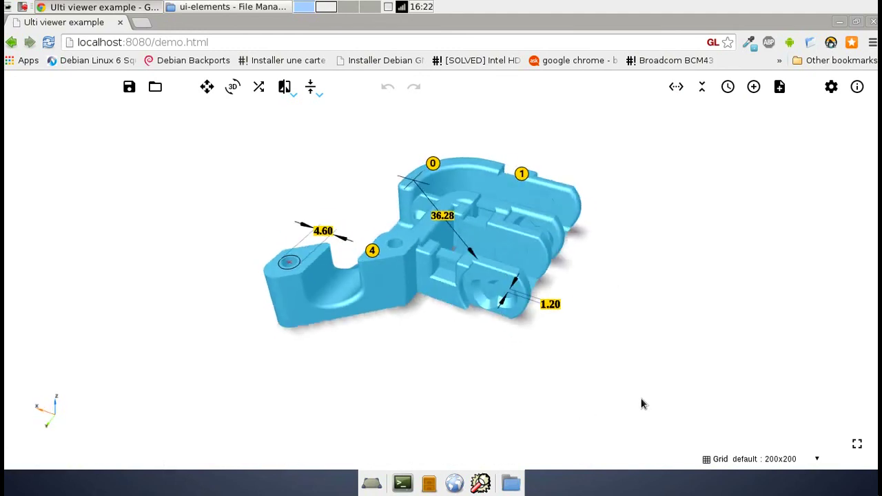
left_click_drag(487, 437, 344, 407)
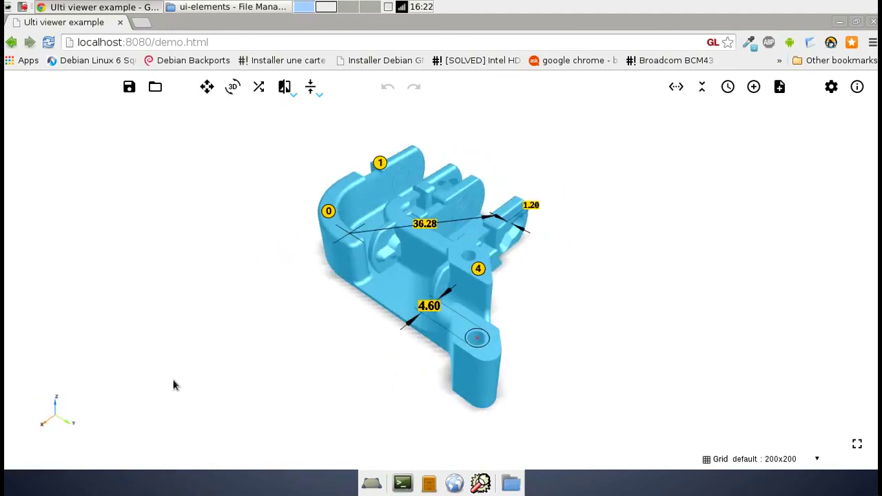